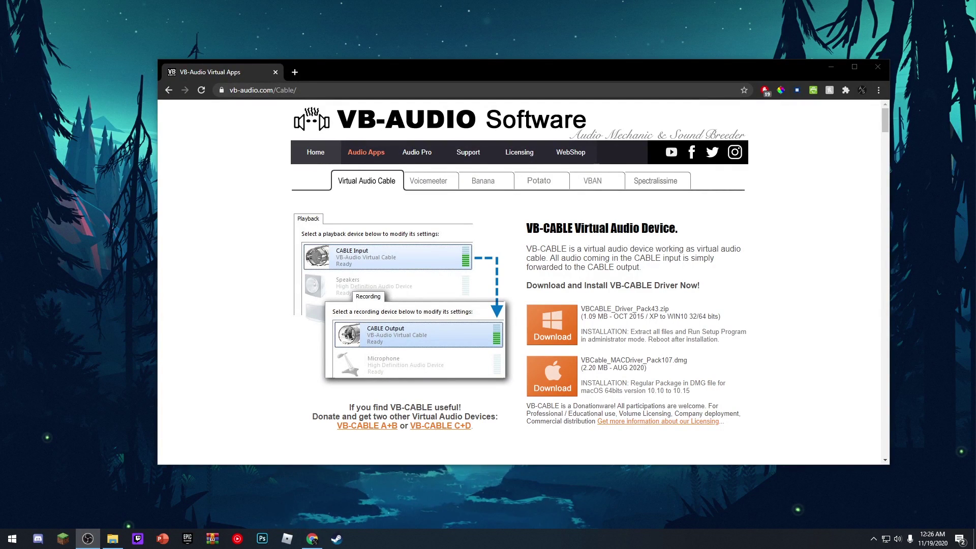
Bring the browser forward and briefly highlight the VB-CABLE heading.
click(259, 405)
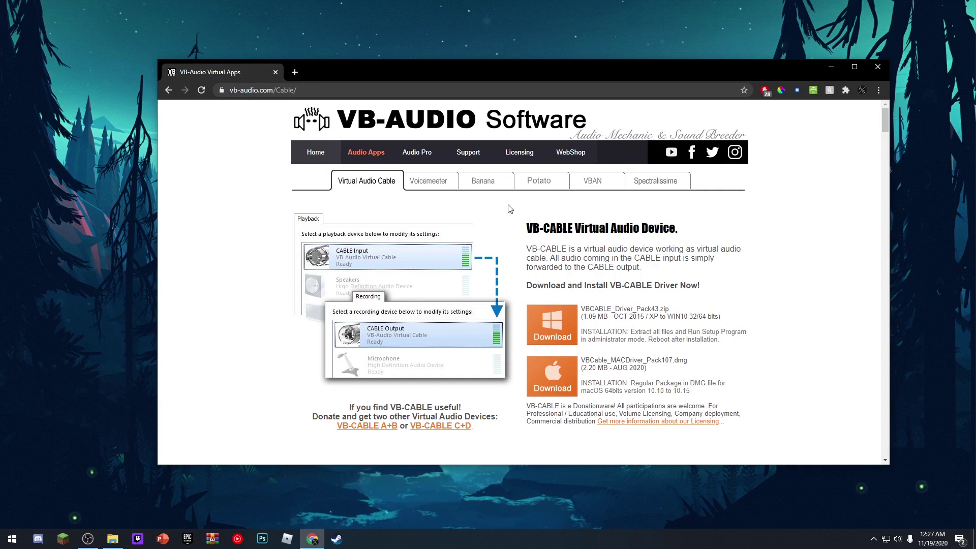
drag(526, 217, 607, 235)
click(630, 244)
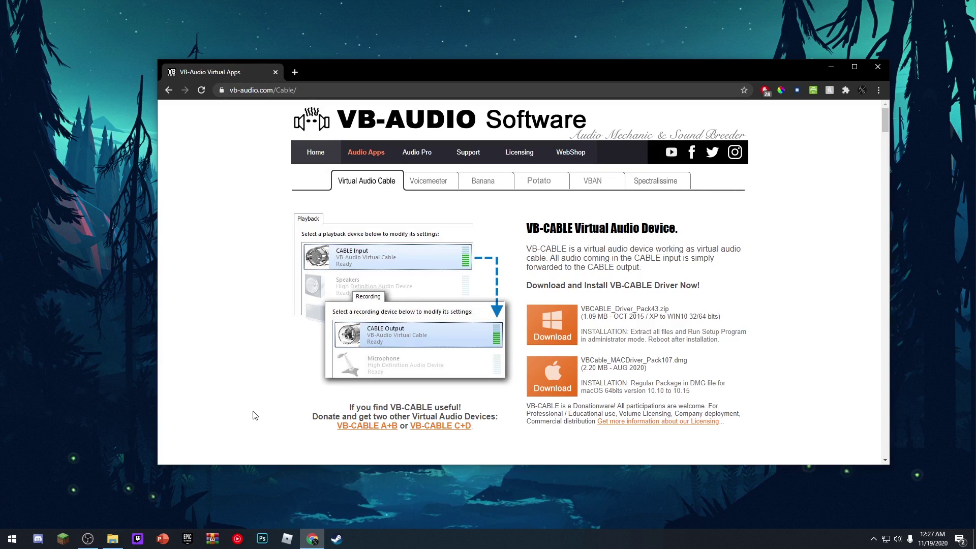
Make Line (VB-Audio Virtual Cable) the Windows output device, then go to Sound Control Panel.
right_click(899, 539)
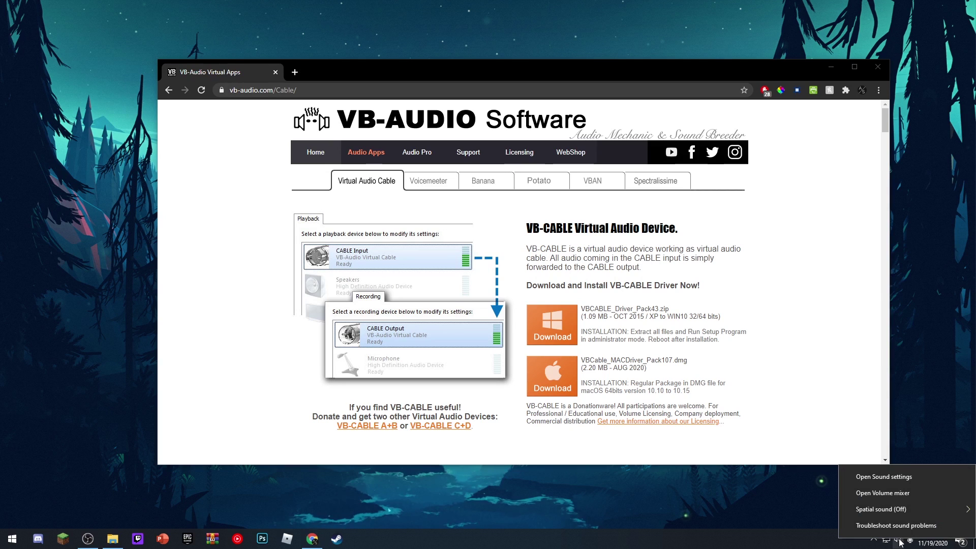
click(883, 477)
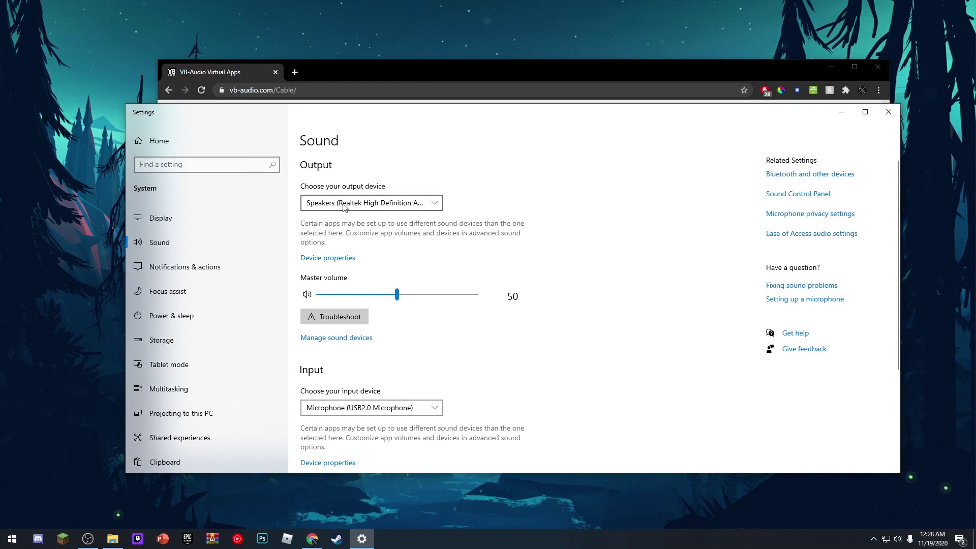
click(329, 205)
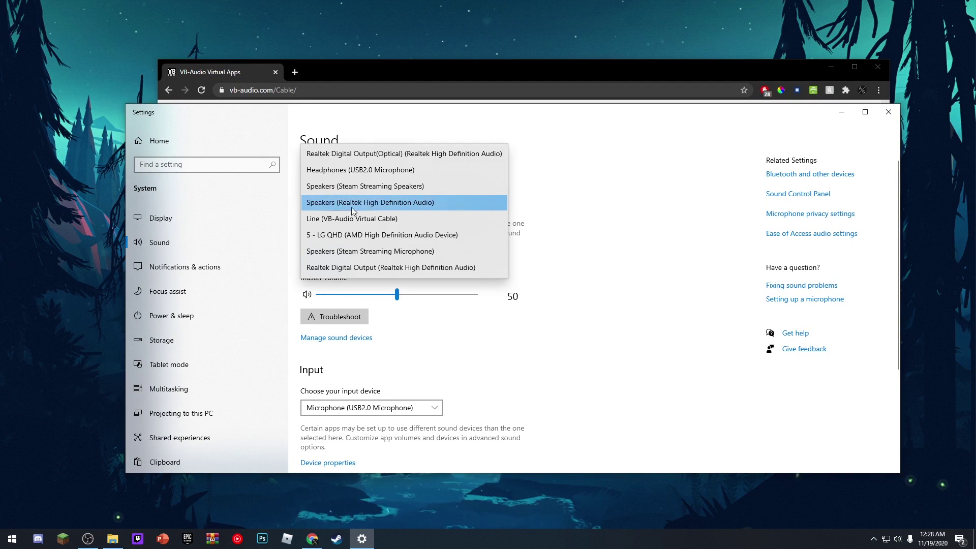
click(380, 221)
scroll(406, 244, down, 3)
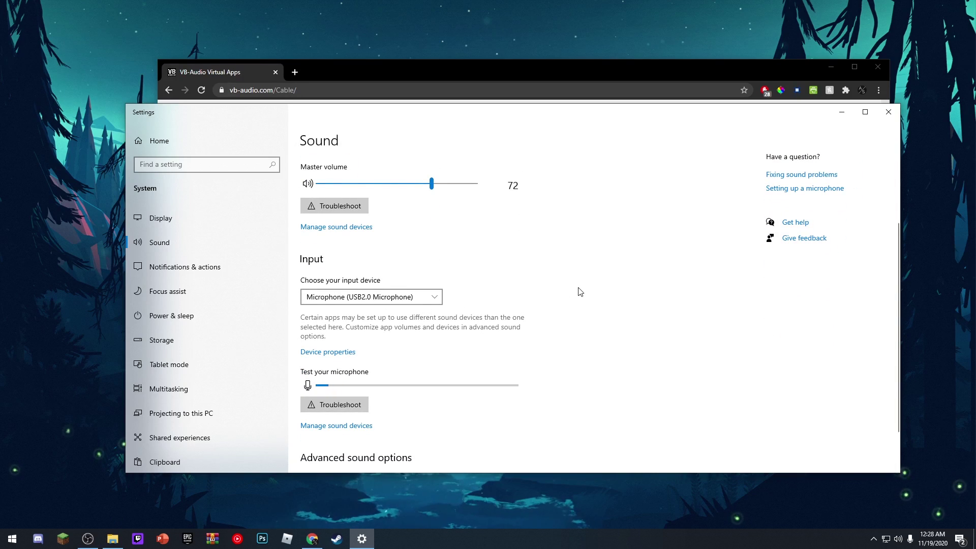
scroll(591, 288, up, 3)
click(796, 193)
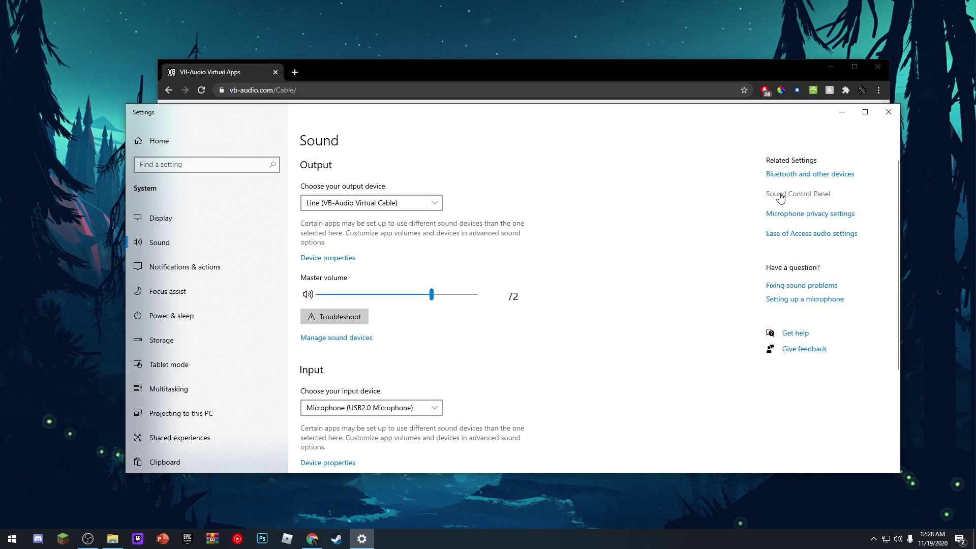
Minimize the Settings and browser windows and centre the Sound dialog.
drag(690, 163, 700, 159)
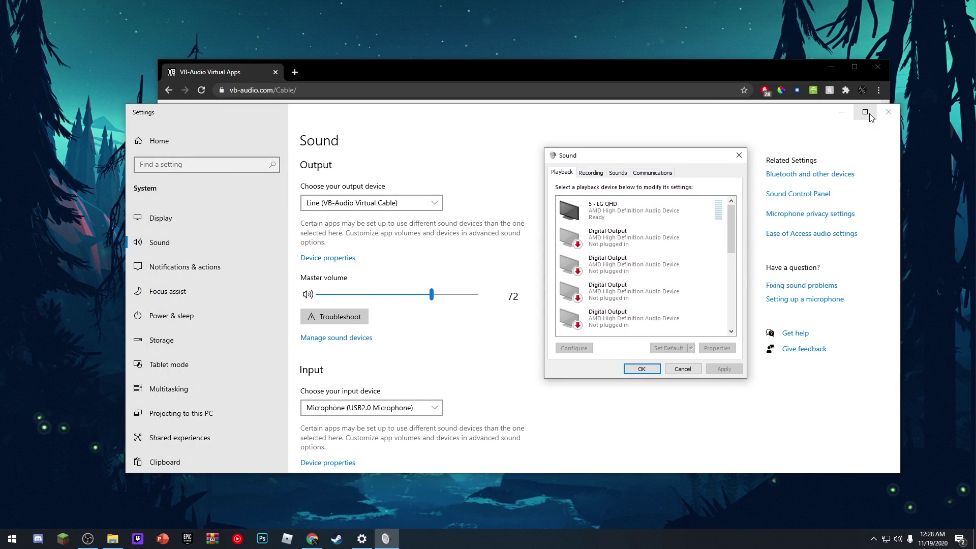
click(841, 112)
click(836, 137)
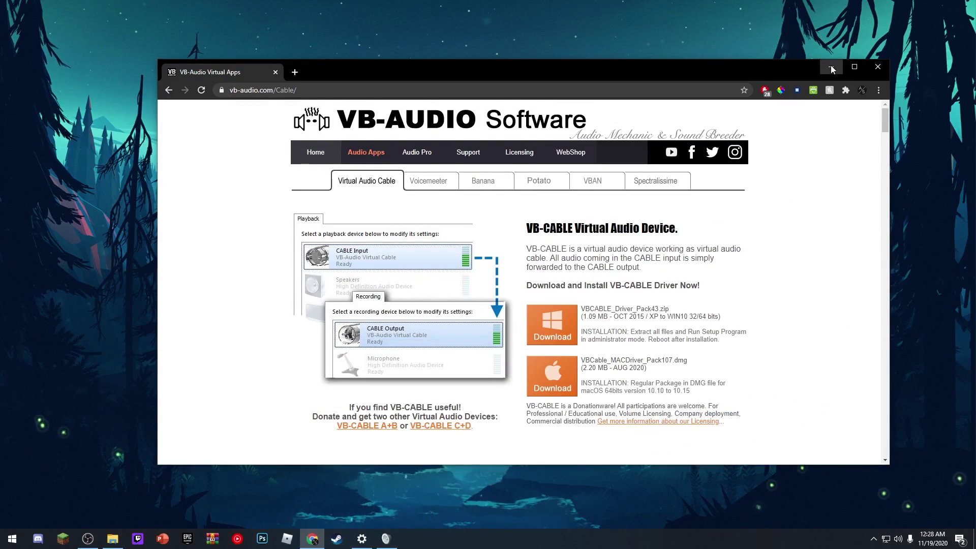
click(830, 67)
drag(653, 155, 472, 176)
Enable the VB-Audio Virtual Cable microphone and make it the default recording device.
click(408, 194)
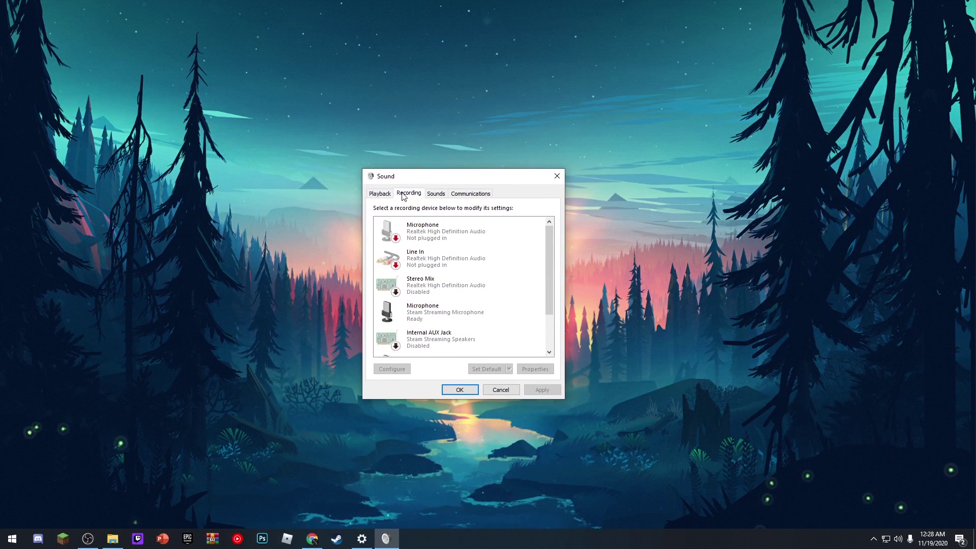
scroll(510, 277, down, 2)
scroll(522, 282, down, 1)
scroll(521, 283, down, 1)
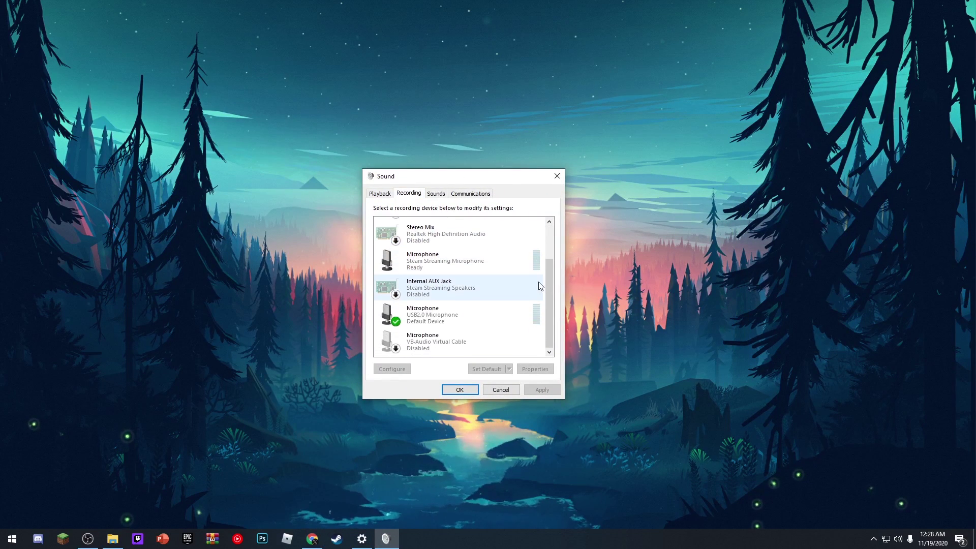
click(481, 345)
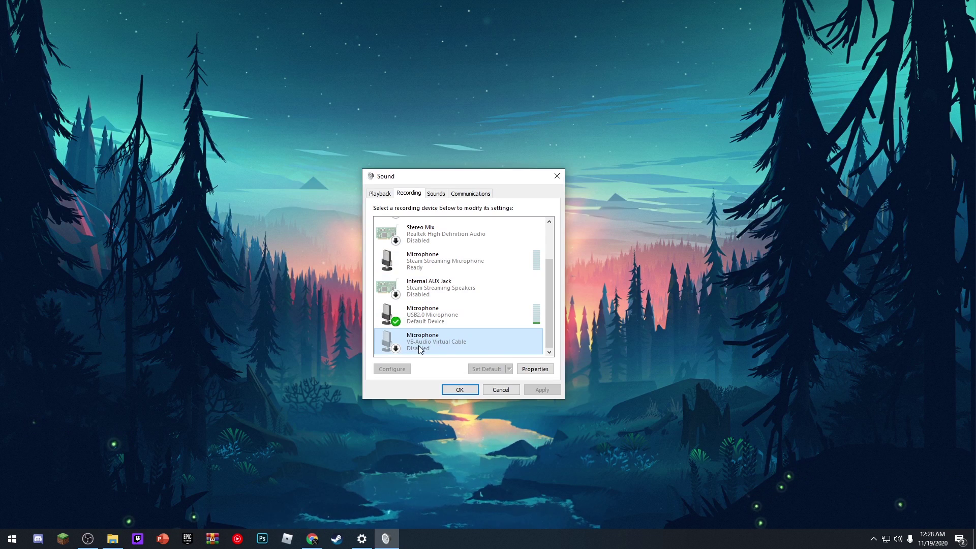
right_click(448, 343)
click(473, 346)
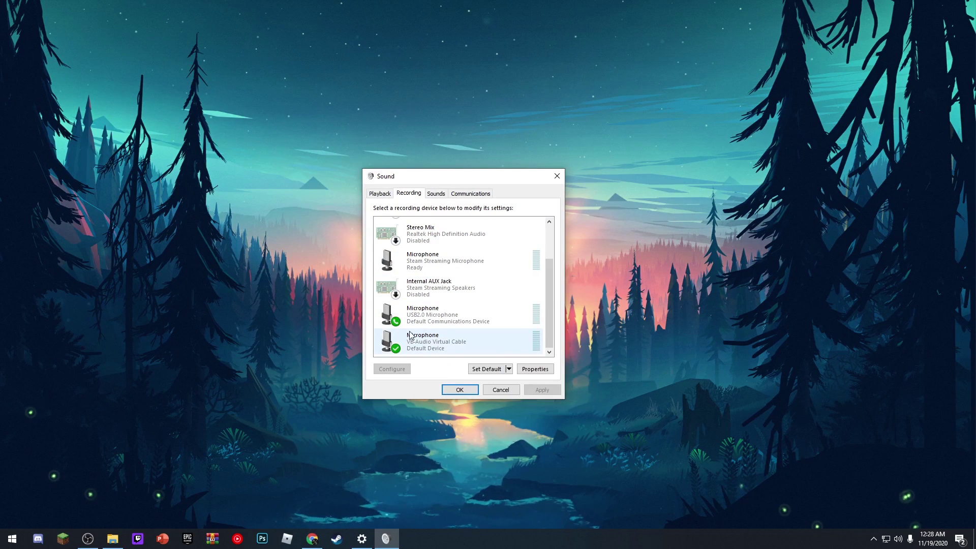
click(487, 369)
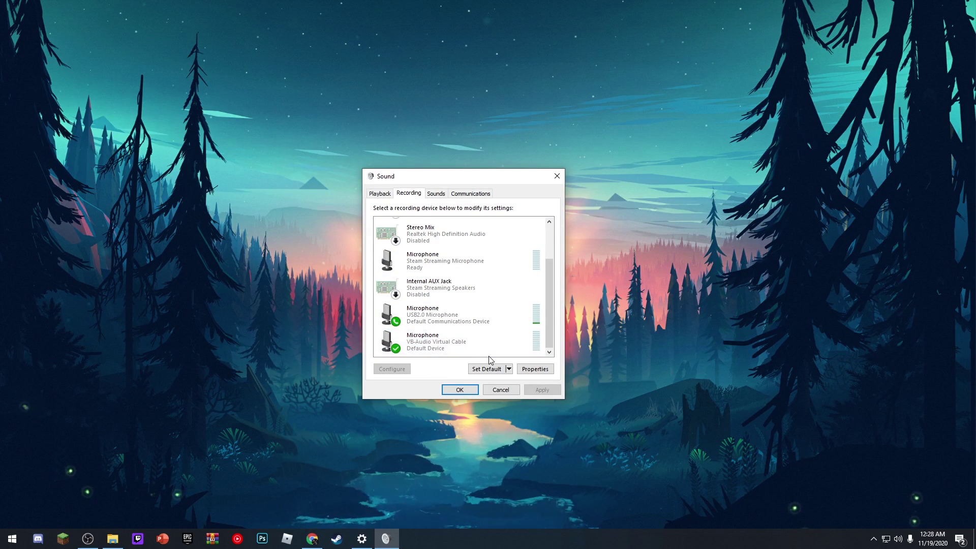
right_click(460, 349)
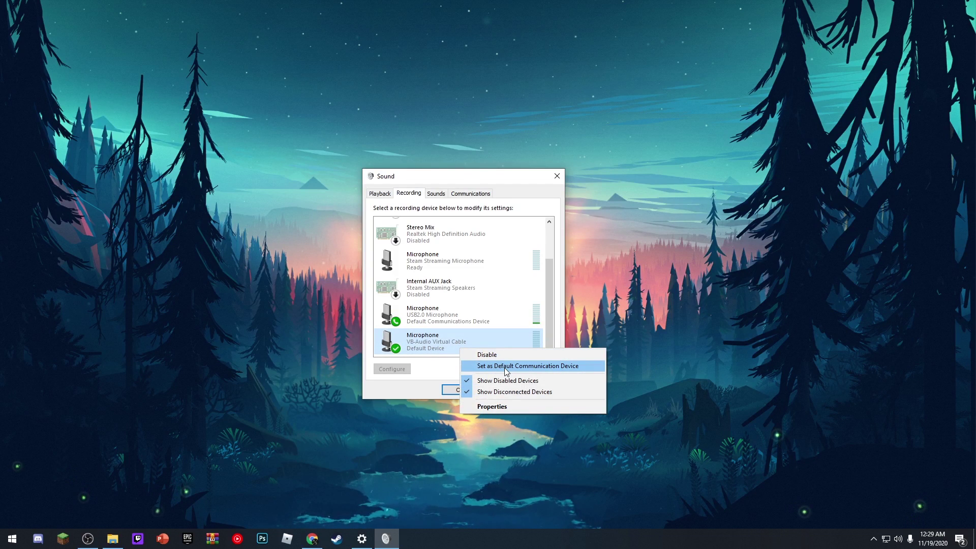
Turn on Listen to this device for the VB-Audio microphone through Speakers (Realtek).
click(503, 406)
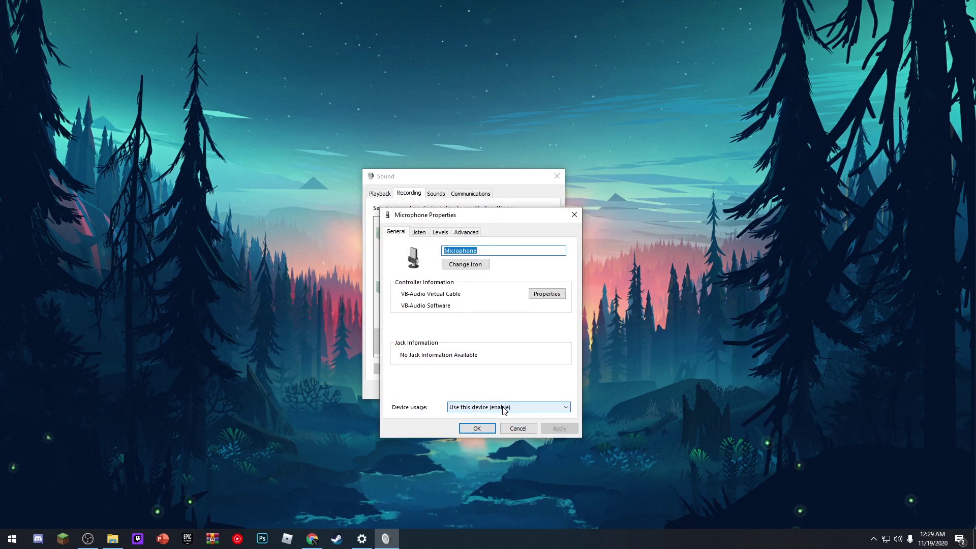
click(418, 232)
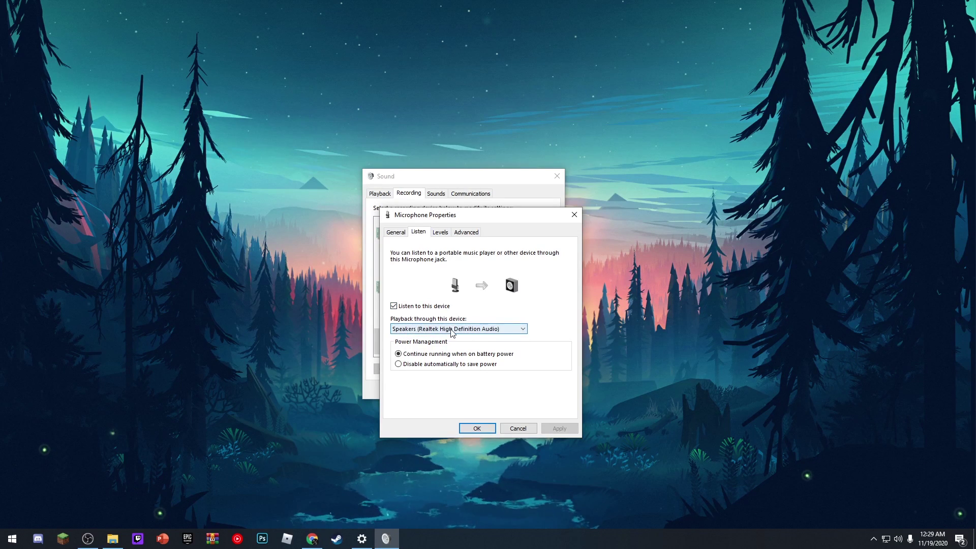
click(451, 332)
click(451, 339)
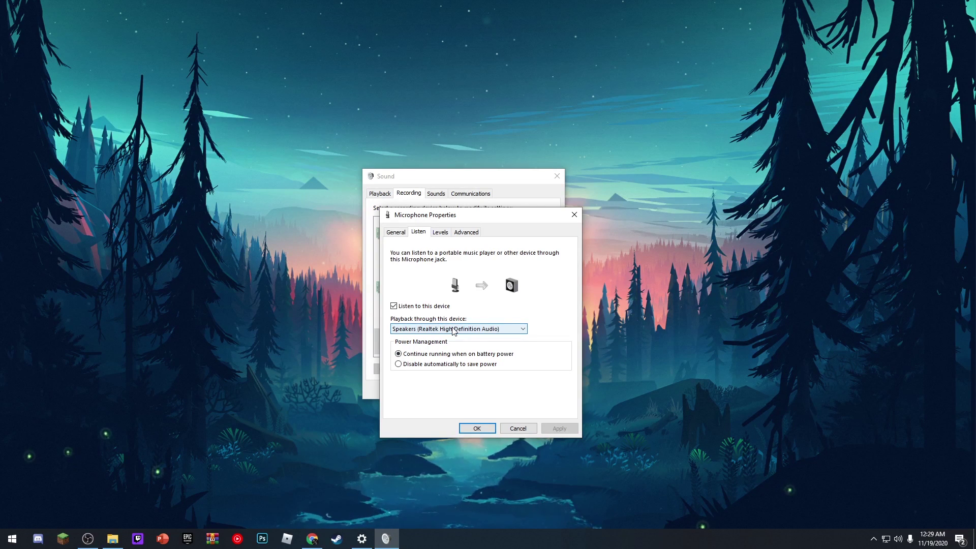
Check Levels and Advanced, keep the 2 channel, 24 bit, 48000 Hz format, and confirm.
click(440, 232)
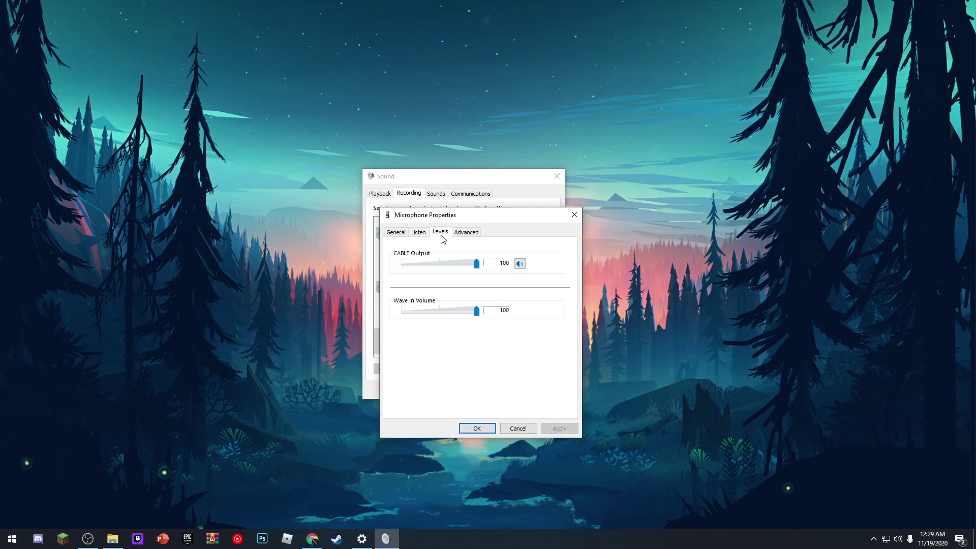
click(463, 234)
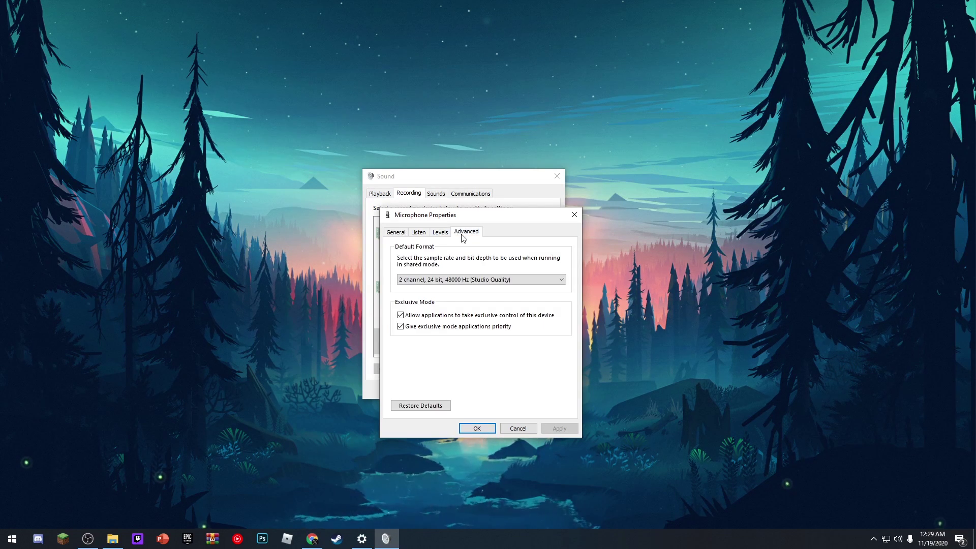
click(448, 281)
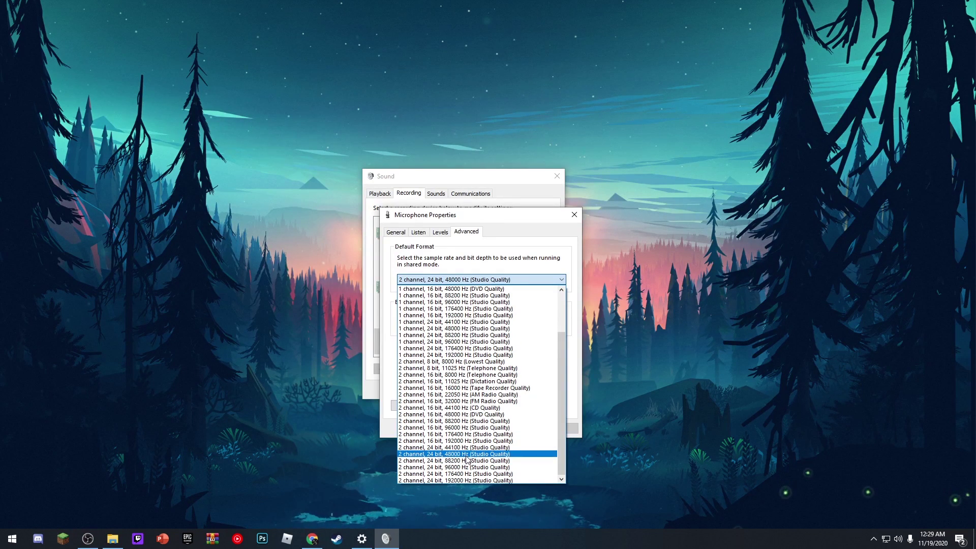
click(442, 455)
click(480, 429)
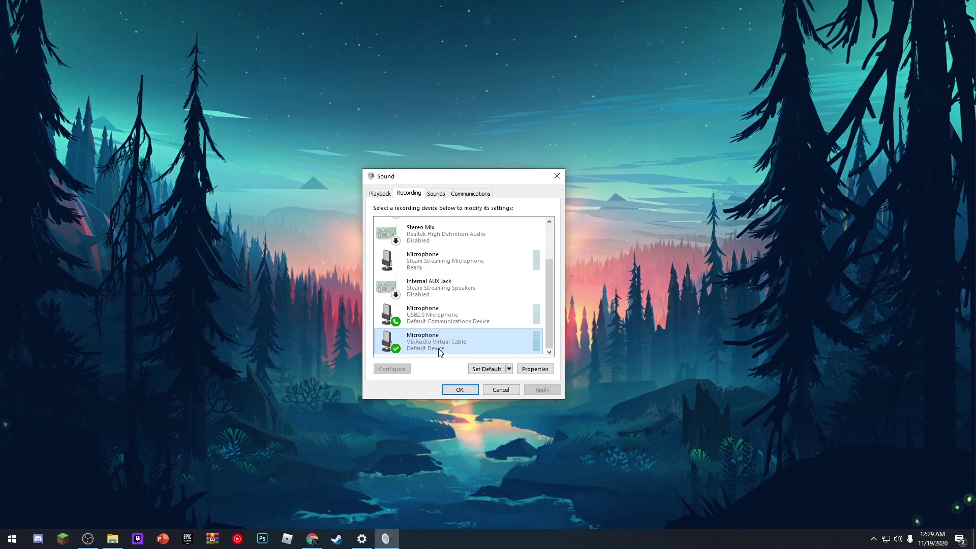
Select Line (VB-Audio Virtual Cable) in the playback list and launch Squad from the taskbar.
click(380, 193)
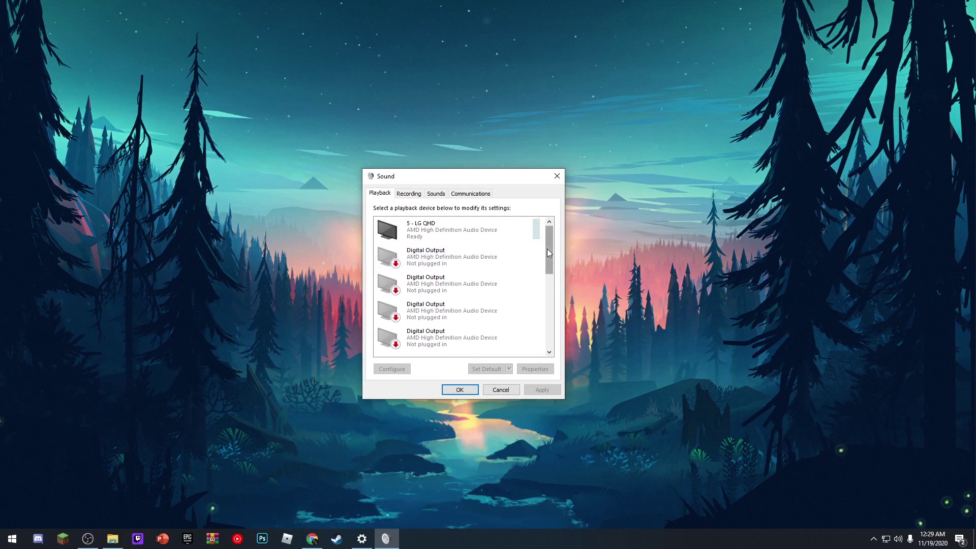
scroll(547, 248, down, 5)
click(423, 346)
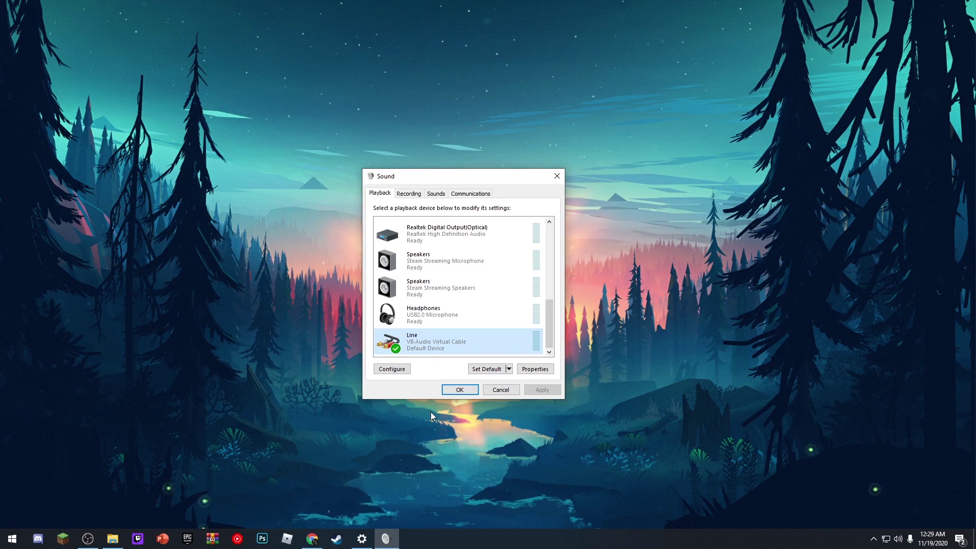
click(337, 539)
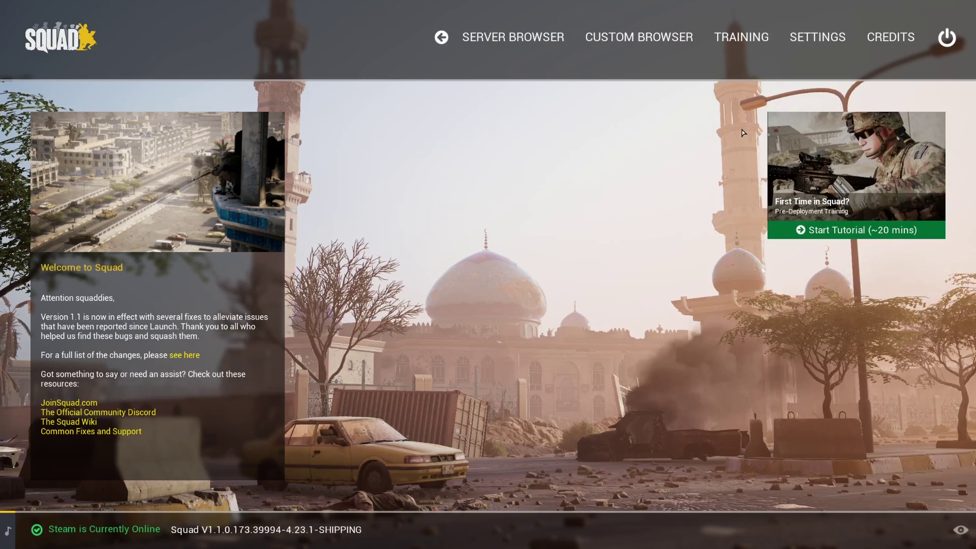
In Squad's audio settings, choose Line (VB-Audio Virtual Cable) as the Audio Output Device.
click(804, 36)
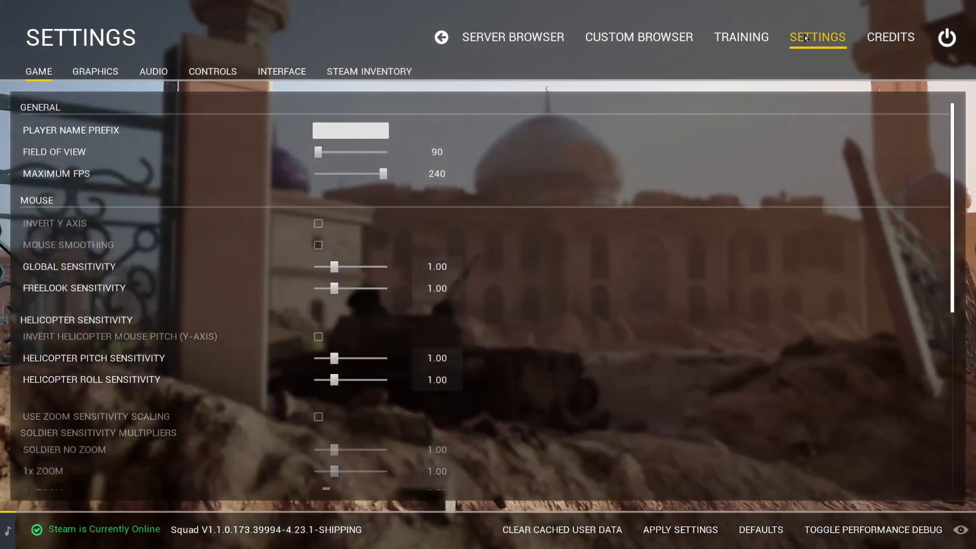
click(153, 72)
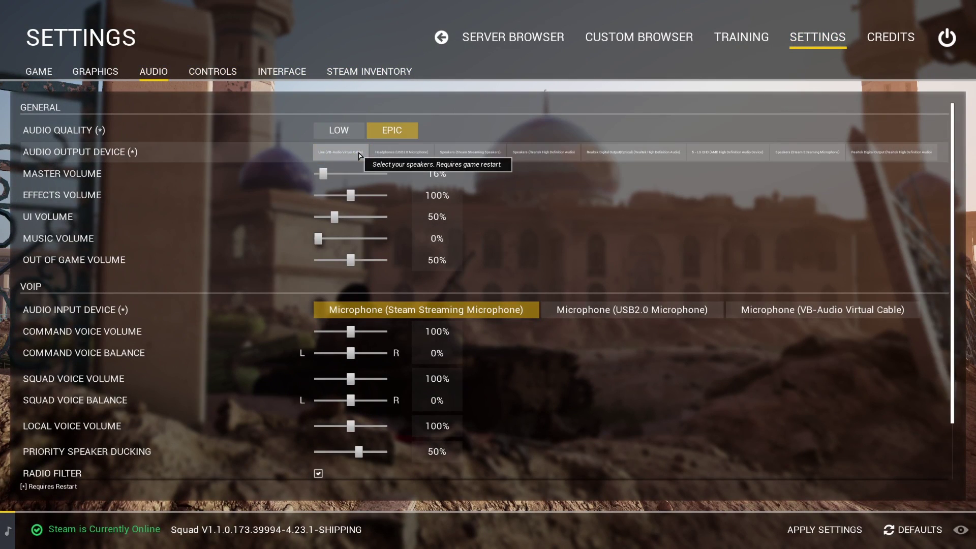
click(323, 156)
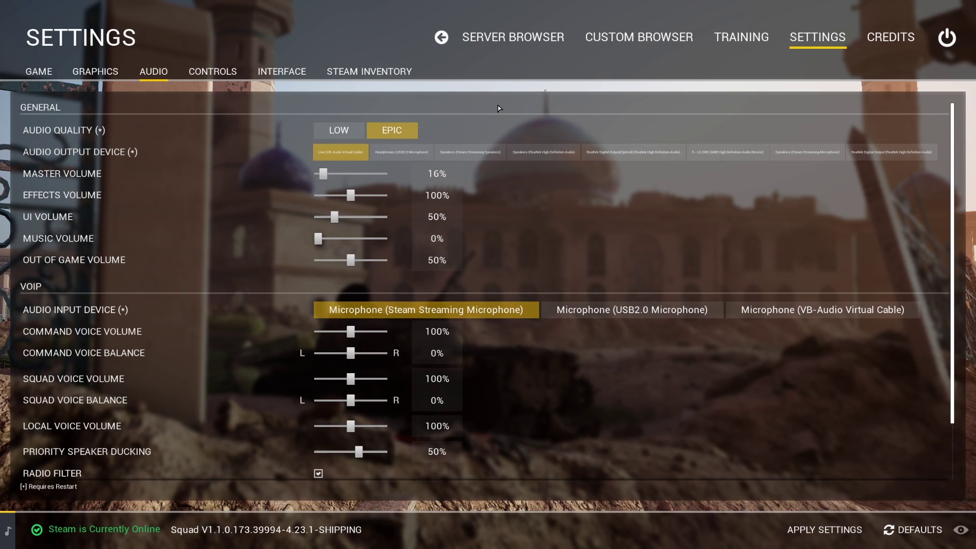
click(347, 155)
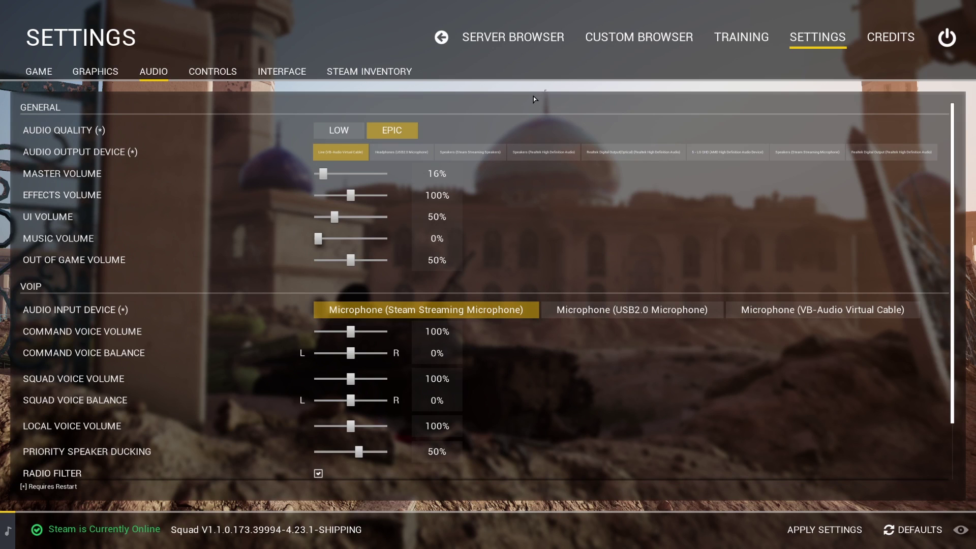